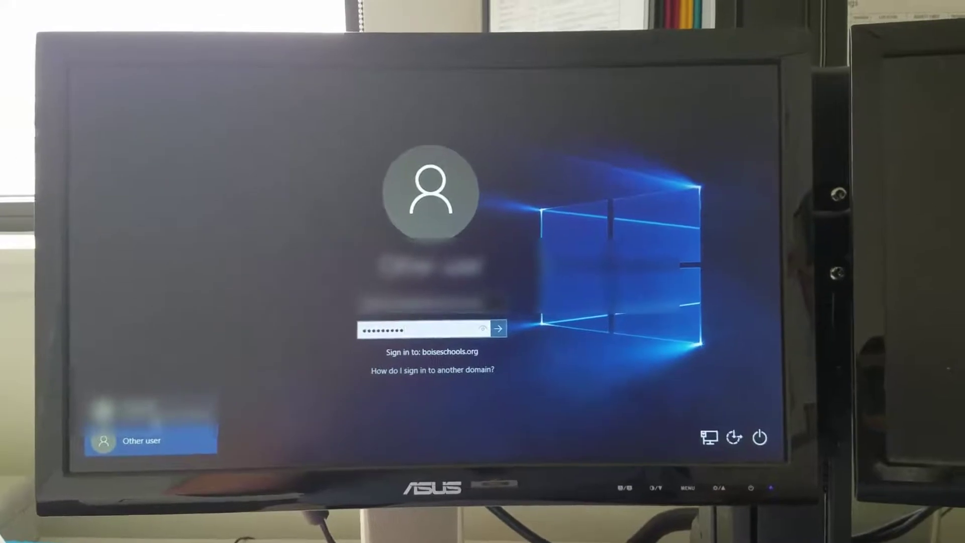
- Log in to Windows with the credentials already entered for the other user
key(Return)
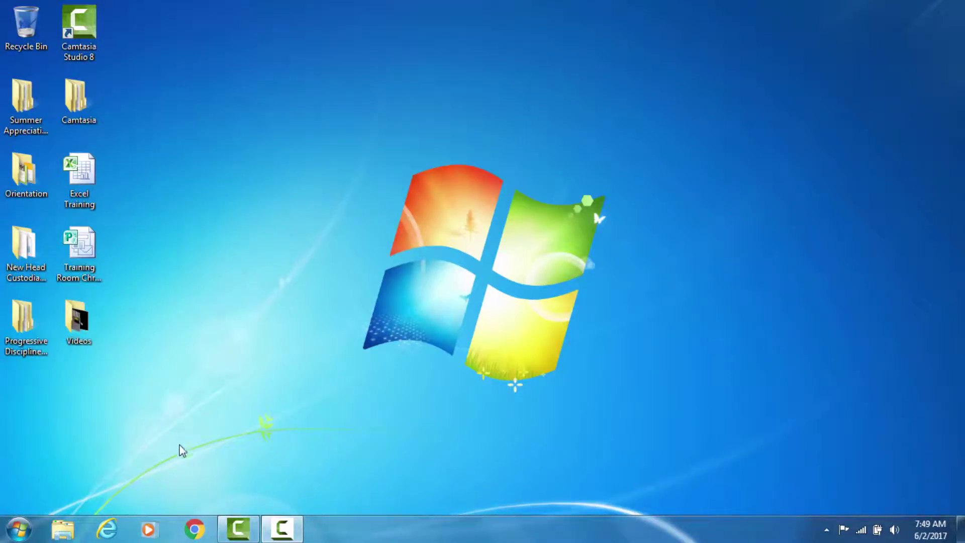
- Open Chrome and go to the Gmail sign-in page
click(194, 530)
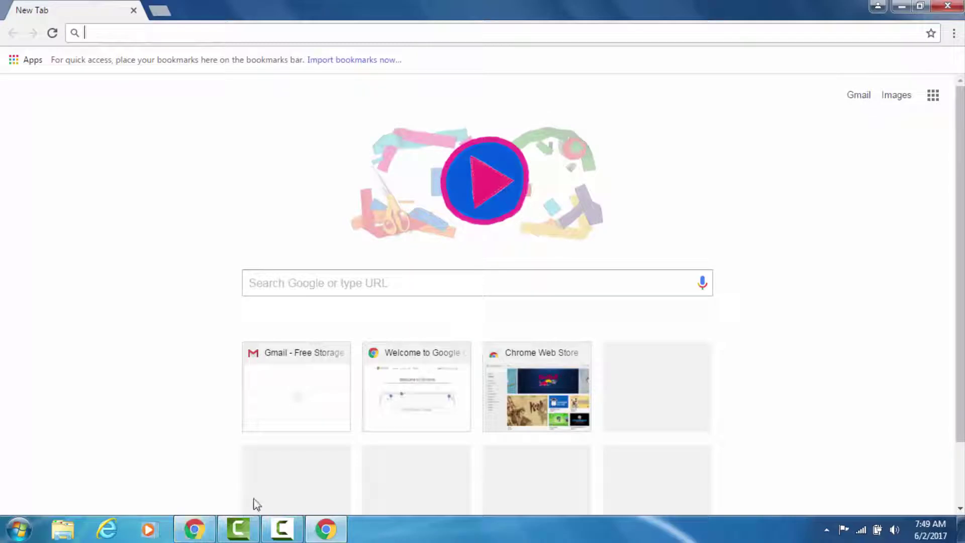
click(860, 103)
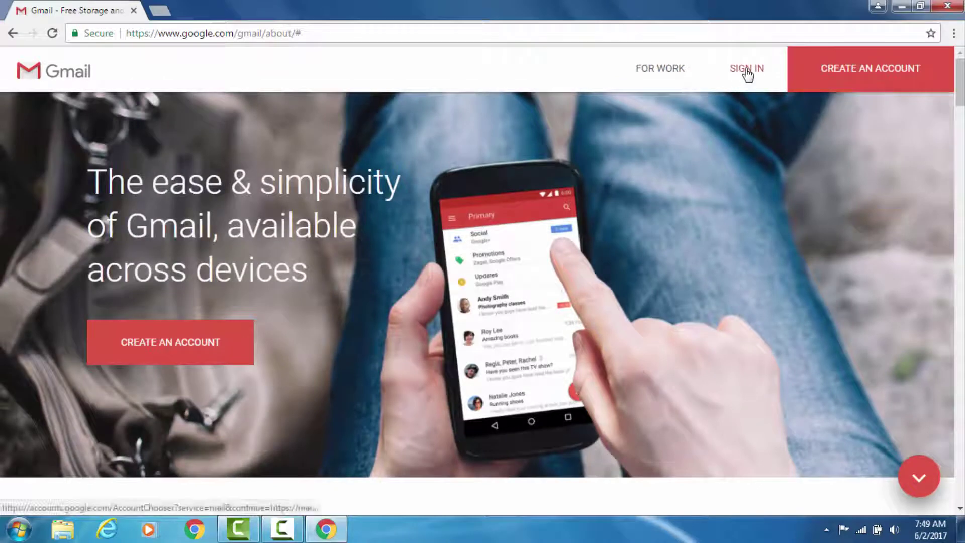
click(747, 73)
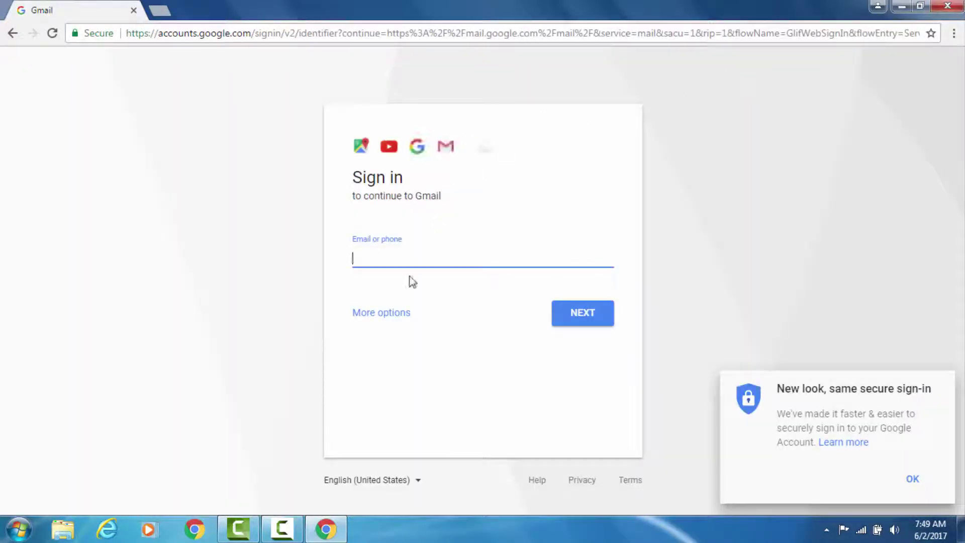
- Sign in to Gmail with the account's e-mail address and password, and decline saving the password for this site
text(*****)
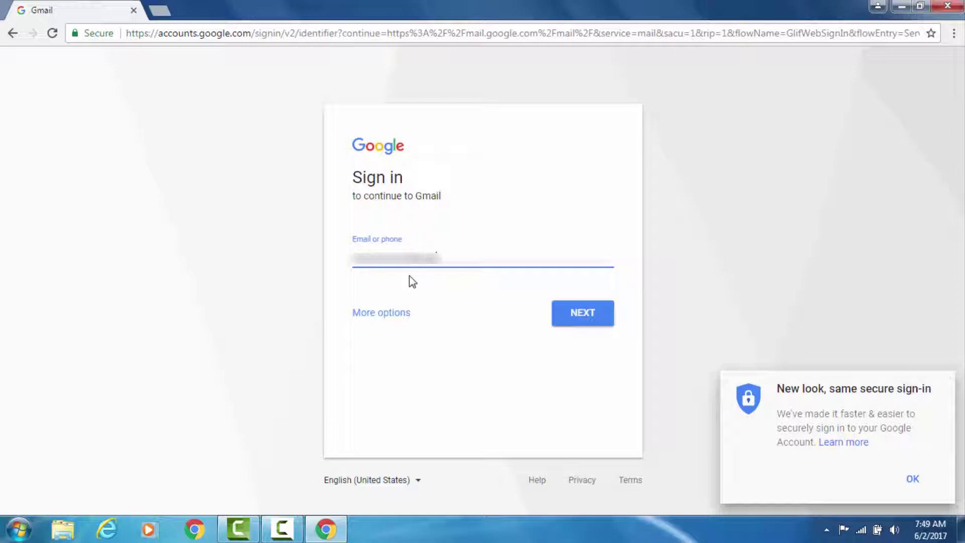
text(*********)
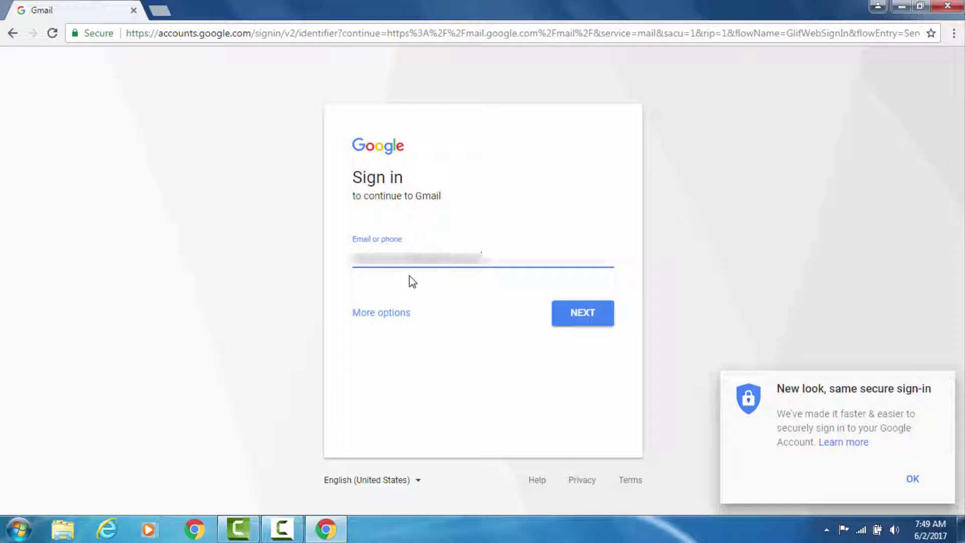
text(******)
click(582, 313)
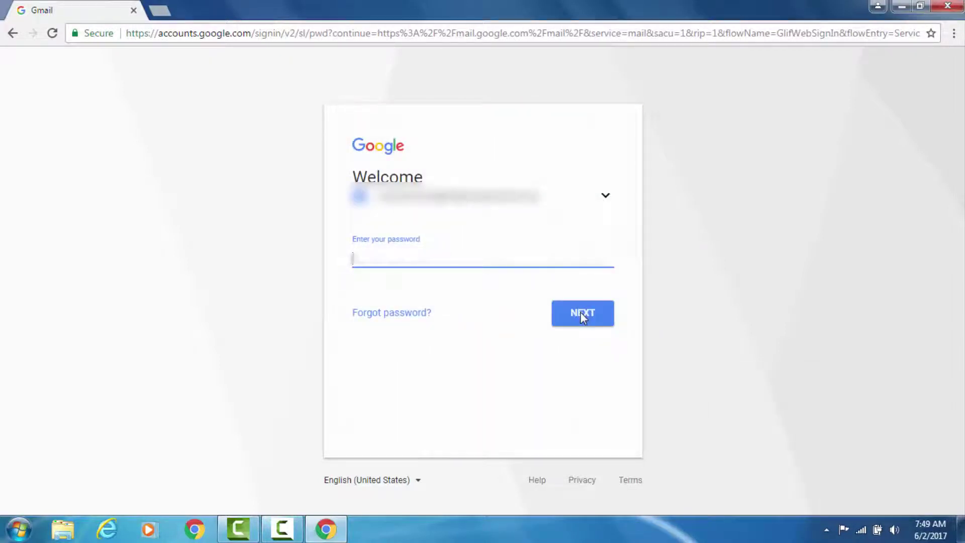
text(***)
click(580, 315)
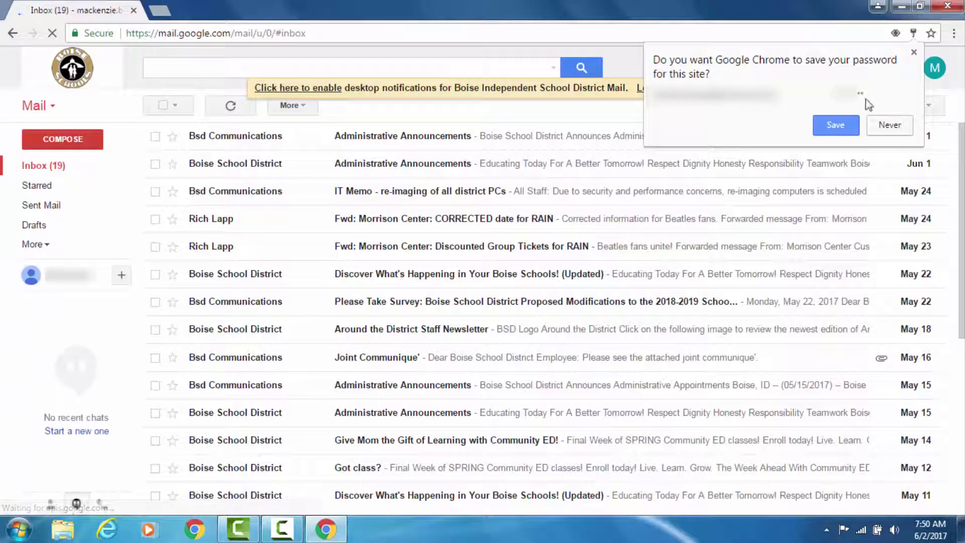
click(892, 123)
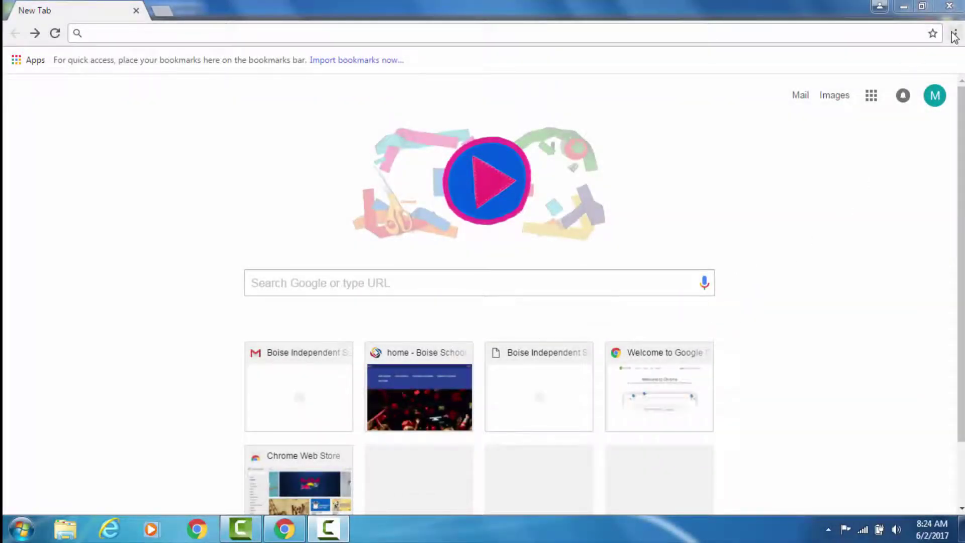
- Set the browser to always show the bookmarks bar and return to the new tab page
click(953, 34)
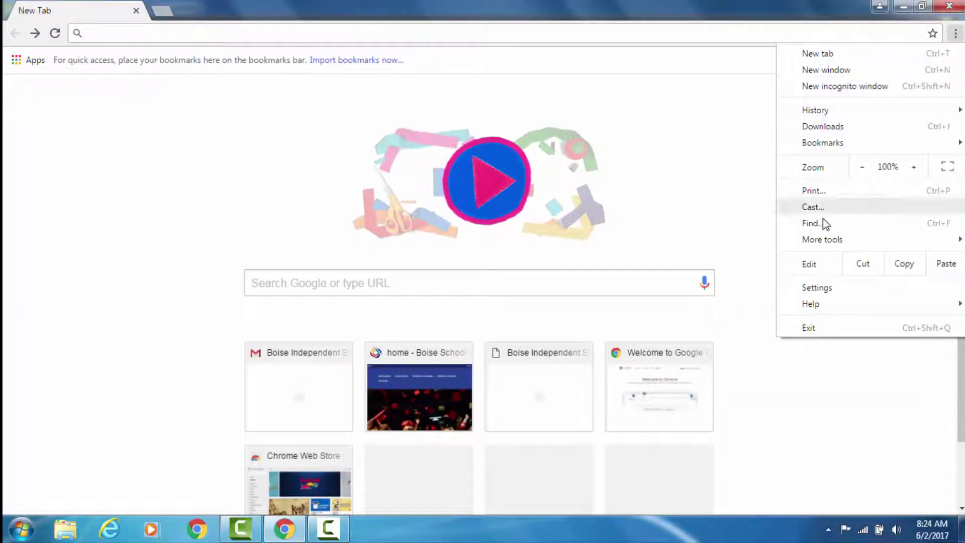
click(814, 288)
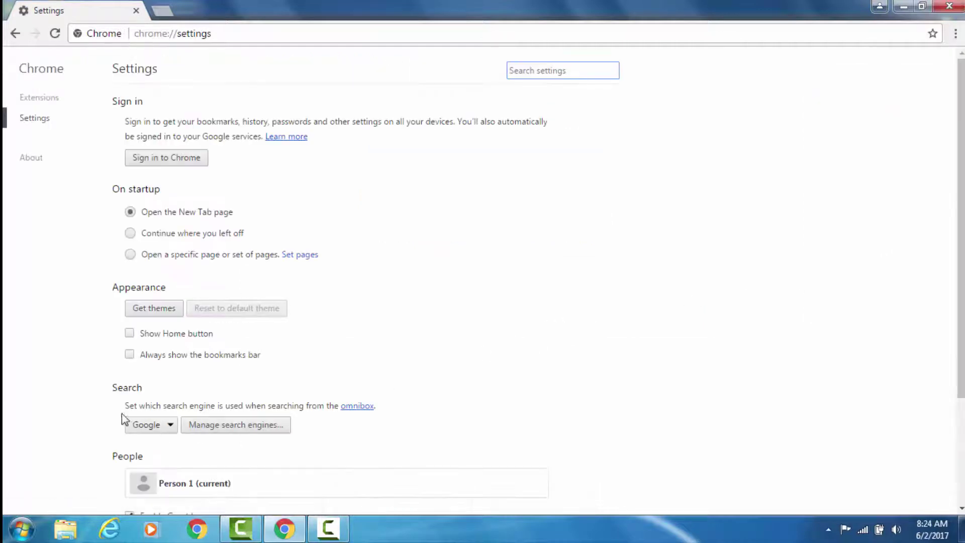
click(130, 355)
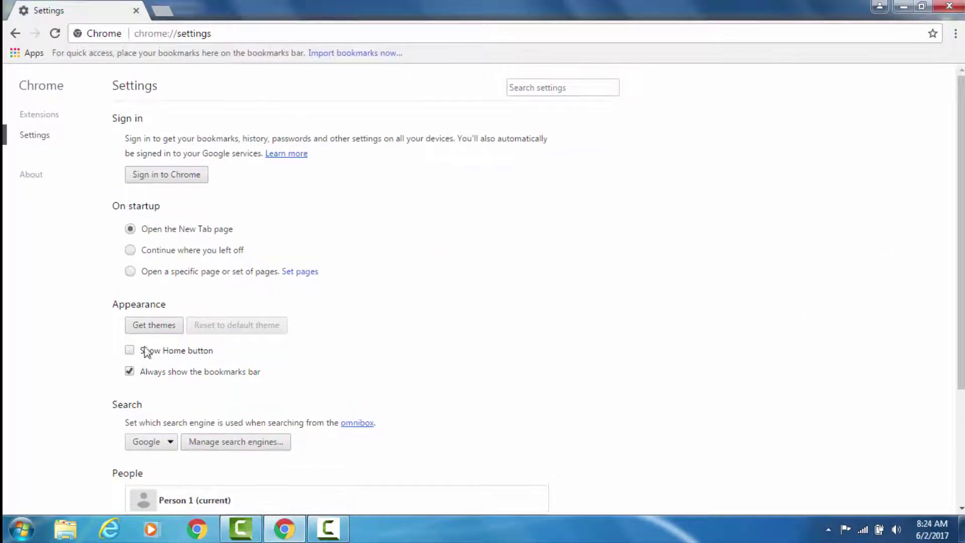
click(14, 33)
text(www.bois)
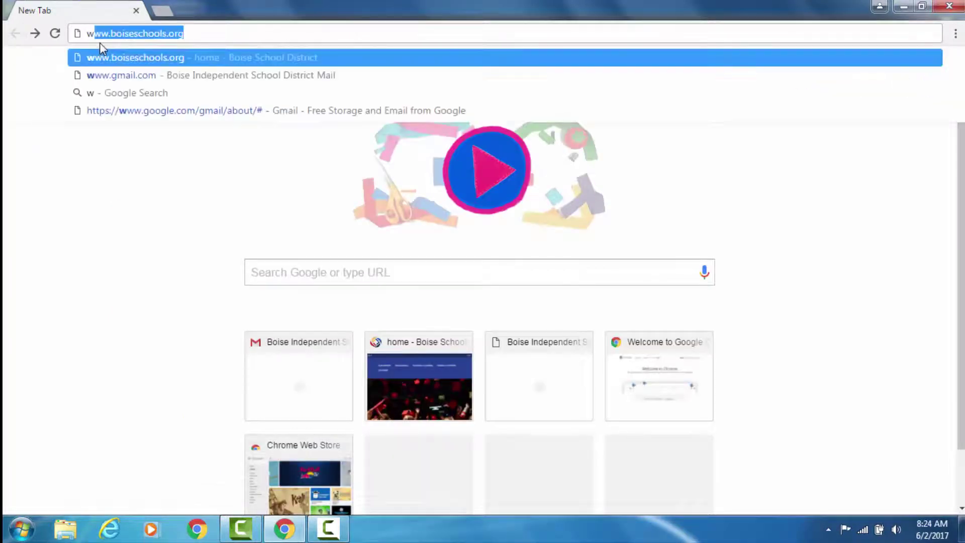
text(eschoolso)
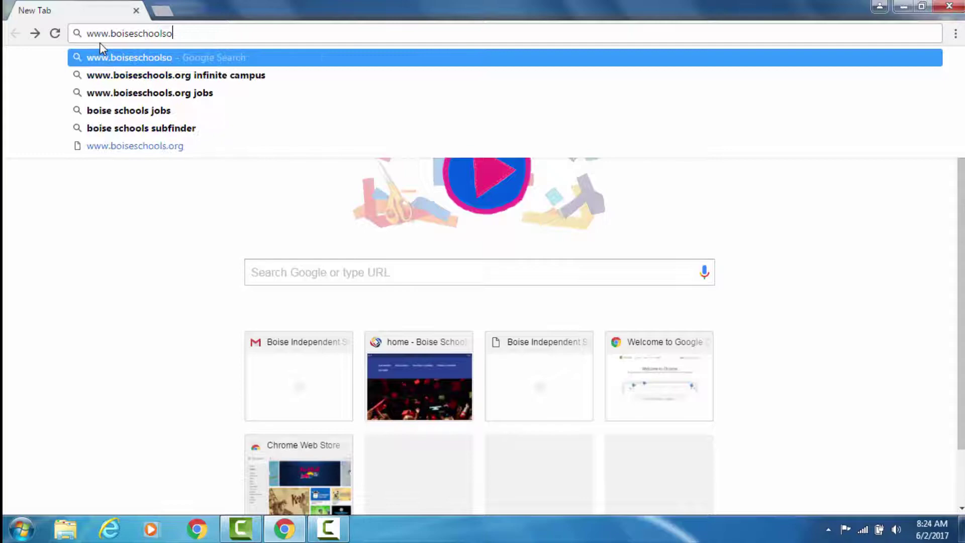
key(BackSpace)
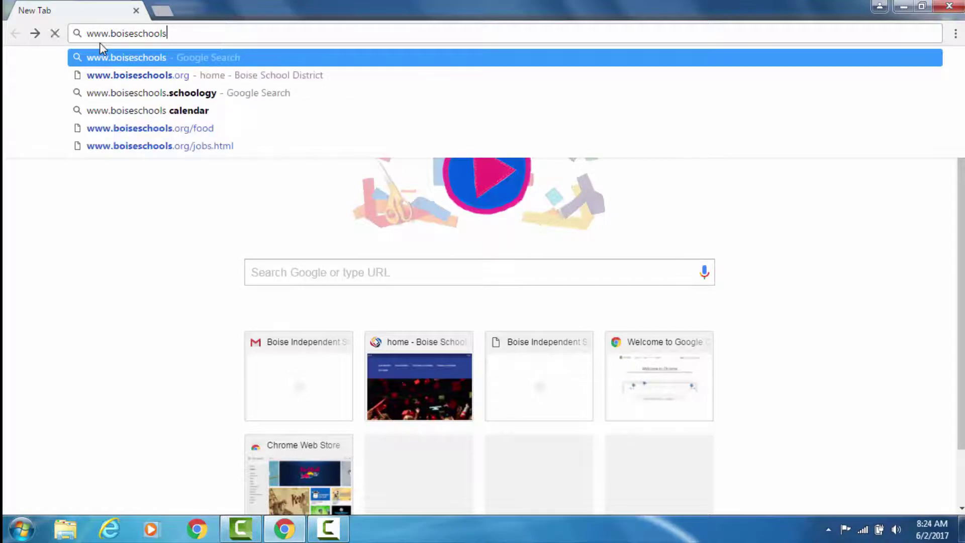
text(.org)
key(Return)
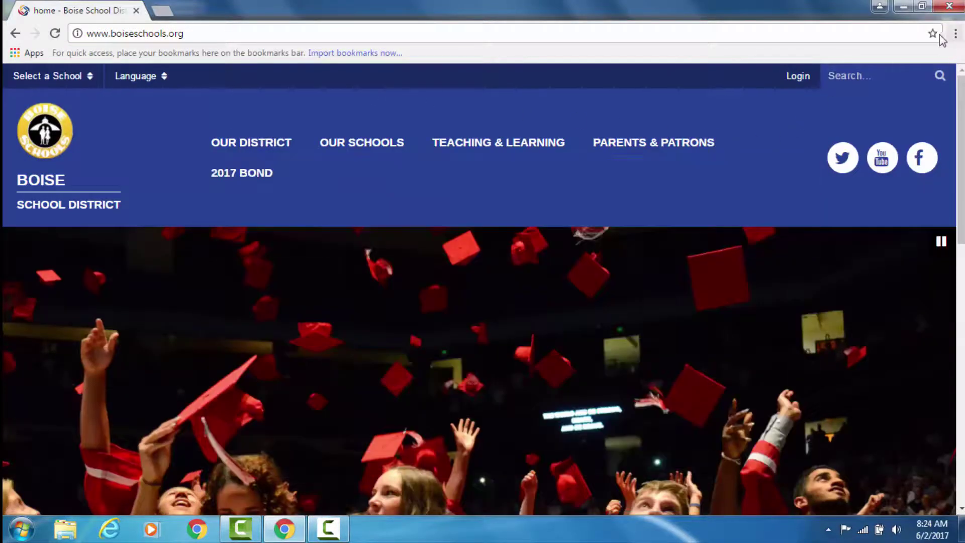
- Bookmark the current page on the bookmarks bar under the name "Boise School District"
click(932, 33)
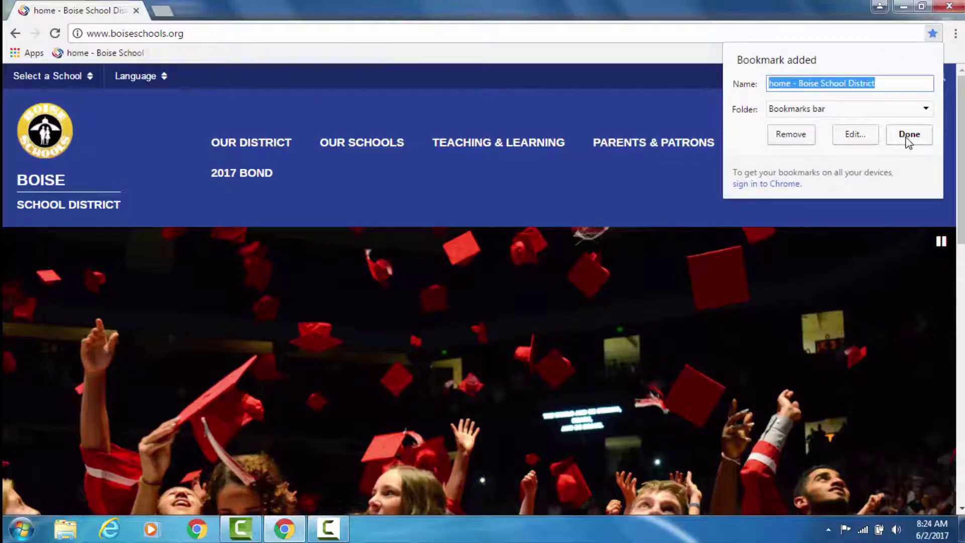
text(Bois)
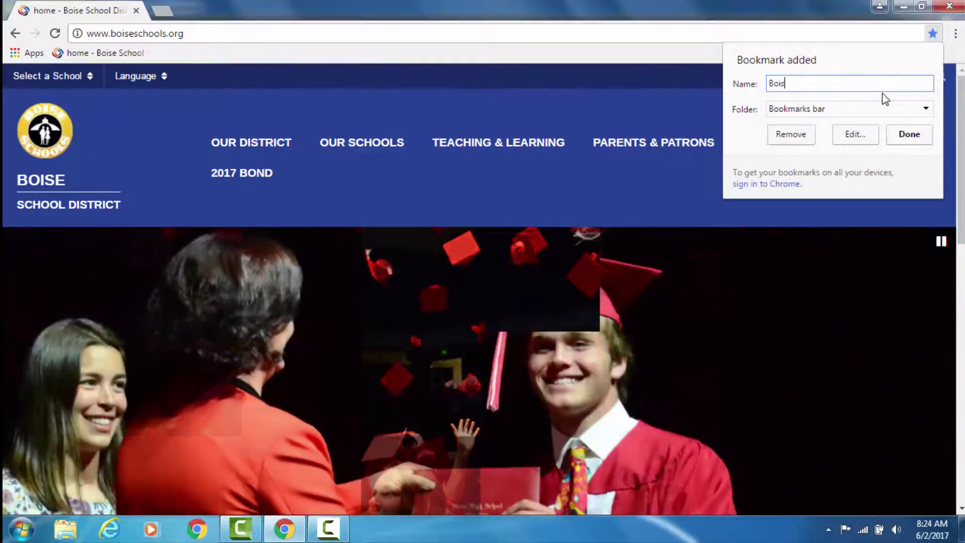
text(e School District)
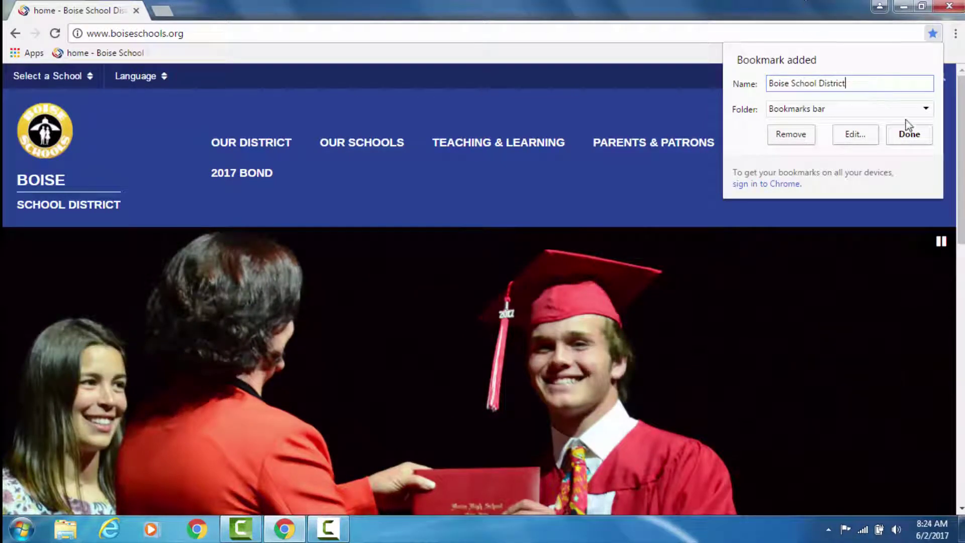
click(908, 135)
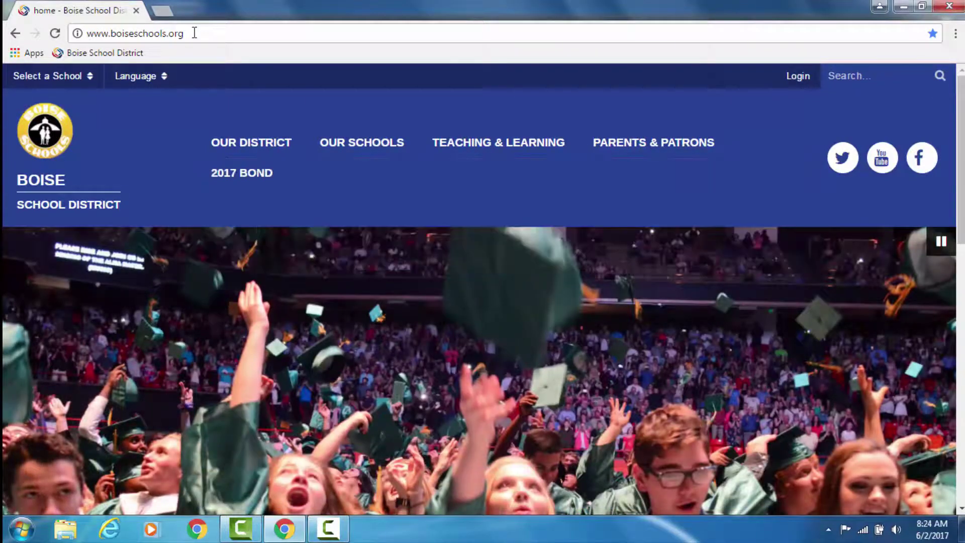
click(194, 33)
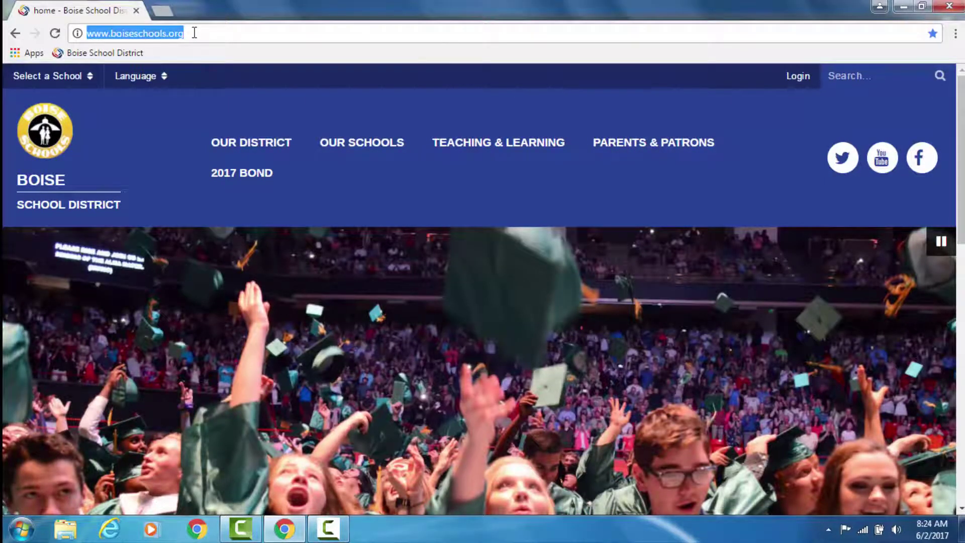
text(www.)
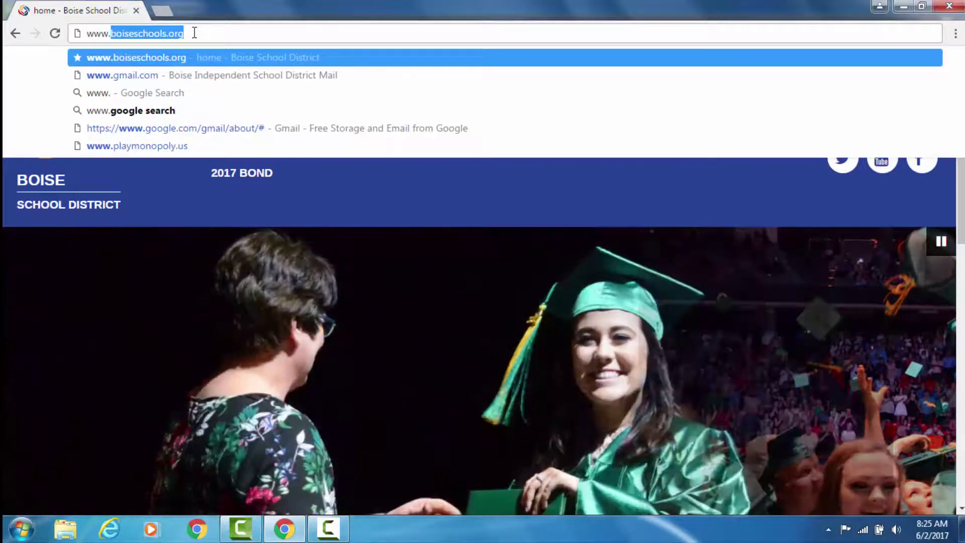
text(google.com)
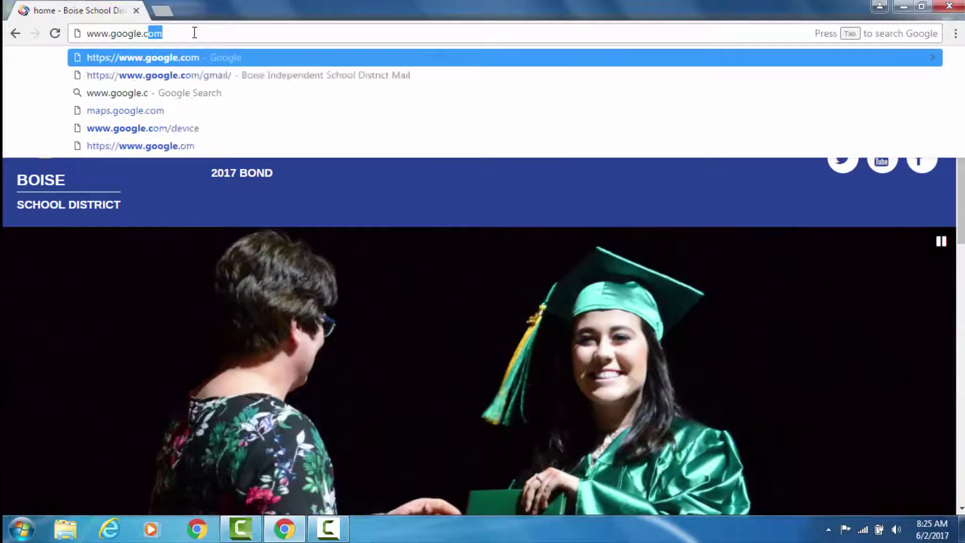
key(Return)
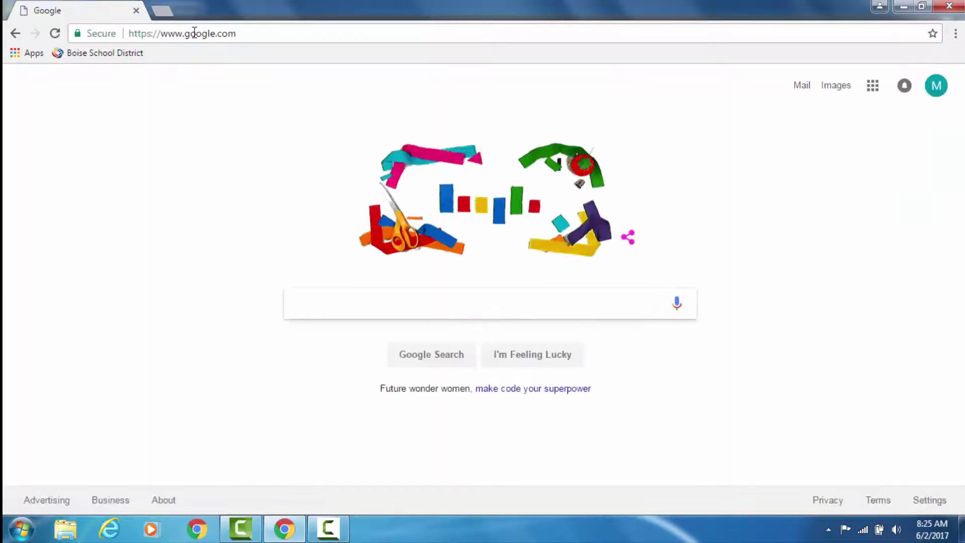
click(79, 57)
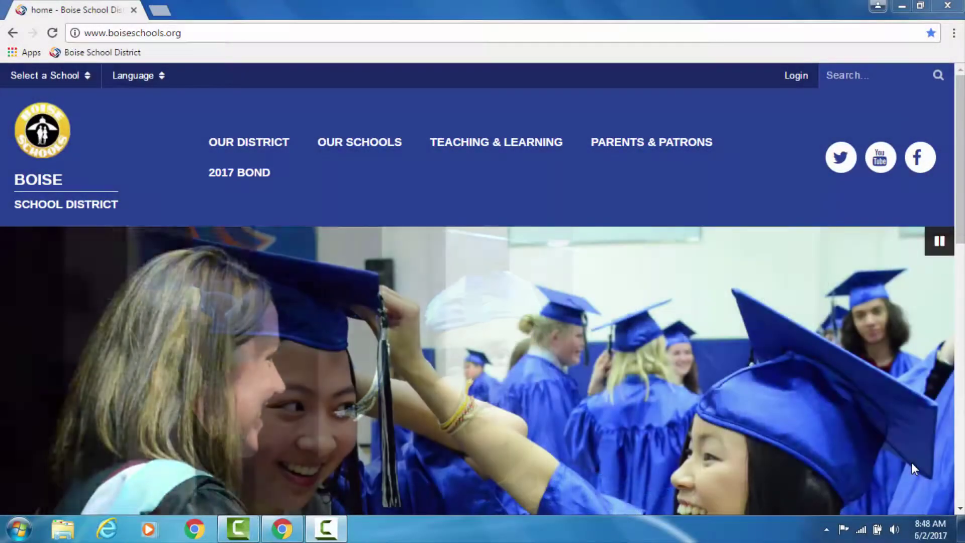
- Set the browser to open a specific set of pages on startup, using the currently open Boise School District page
click(952, 35)
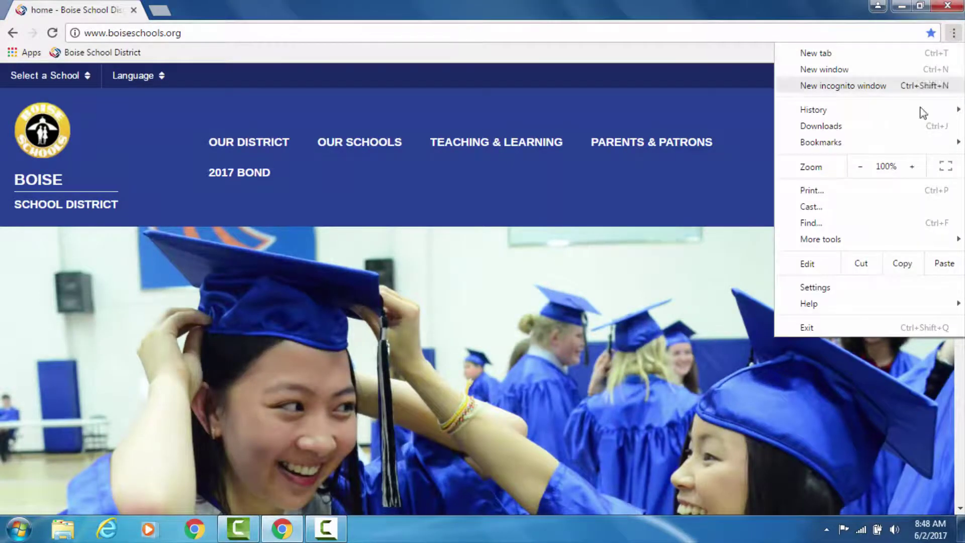
key(Escape)
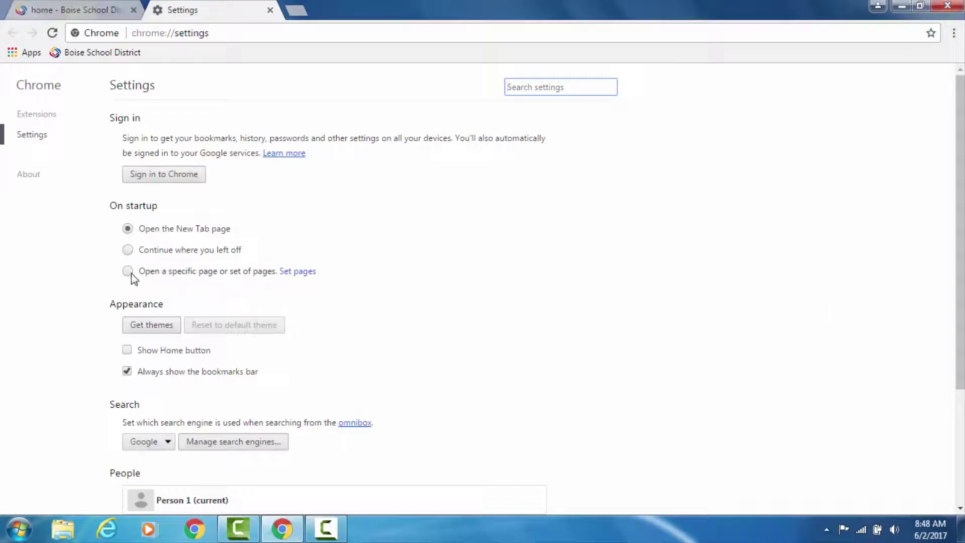
click(128, 272)
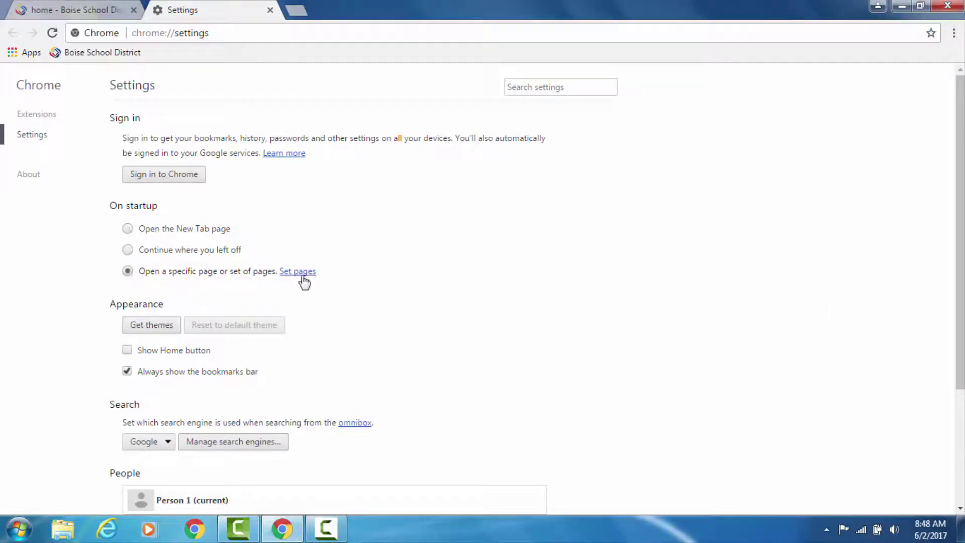
click(303, 276)
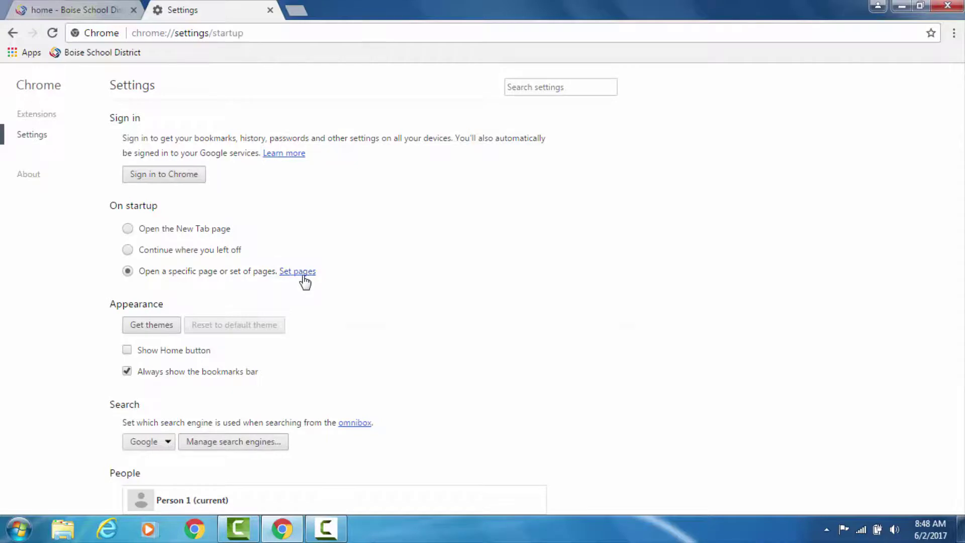
click(358, 339)
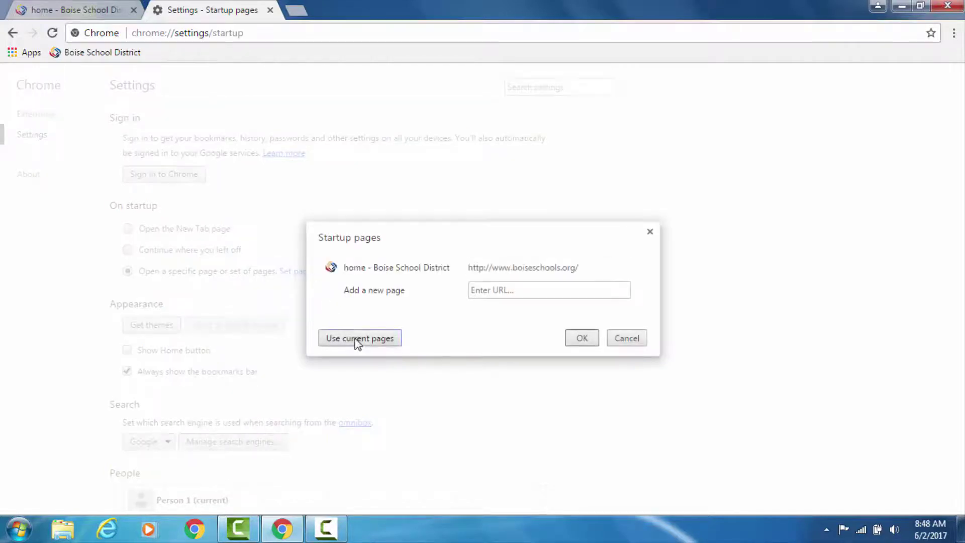
click(520, 292)
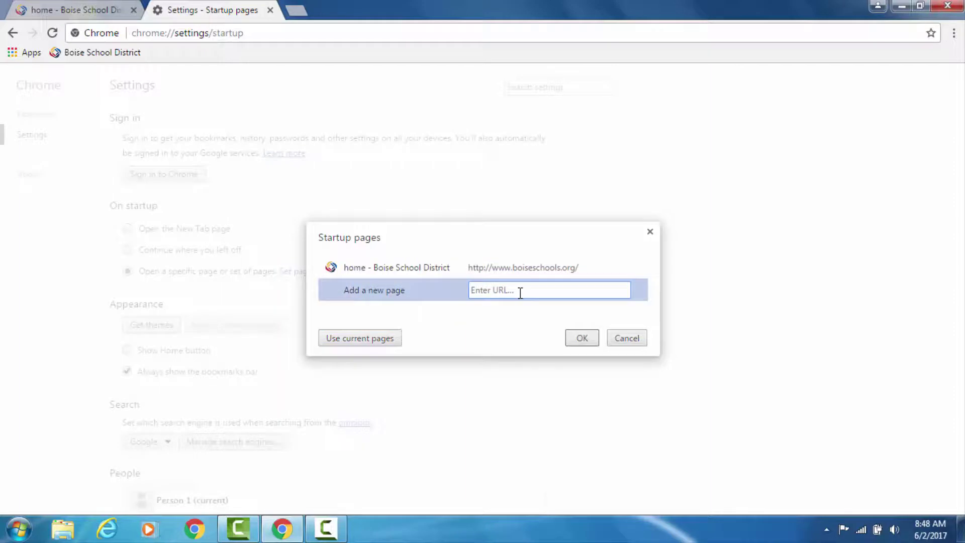
text(www.gmail.)
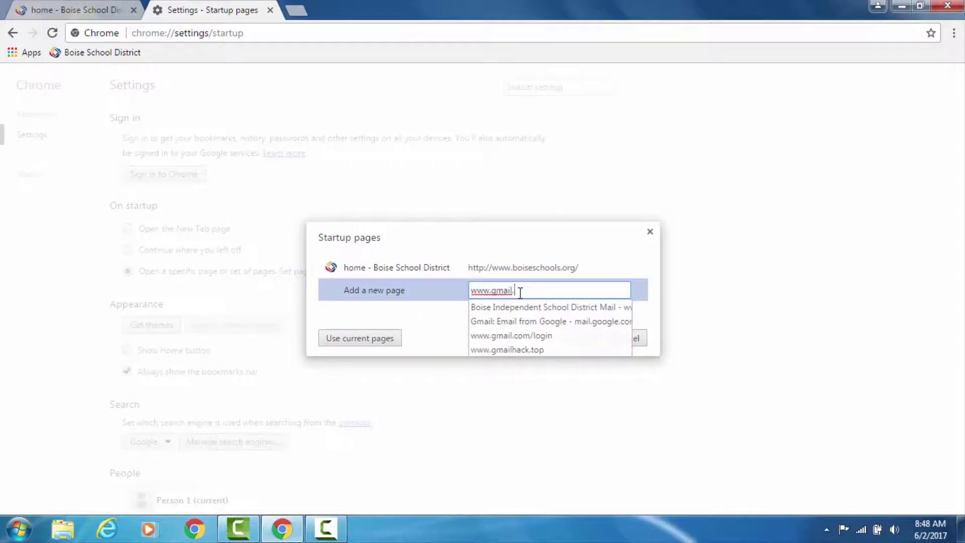
text(com)
key(Return)
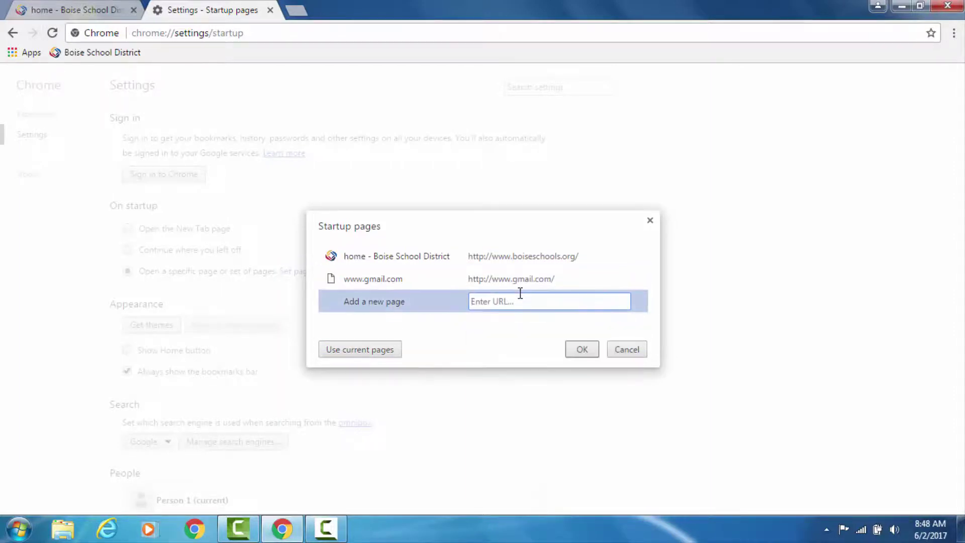
text(www.g)
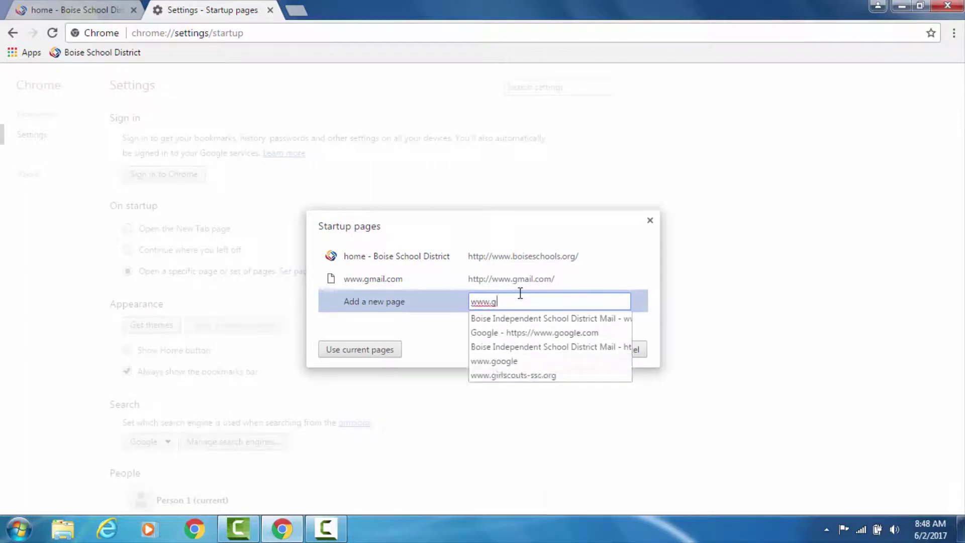
text(oogle.com)
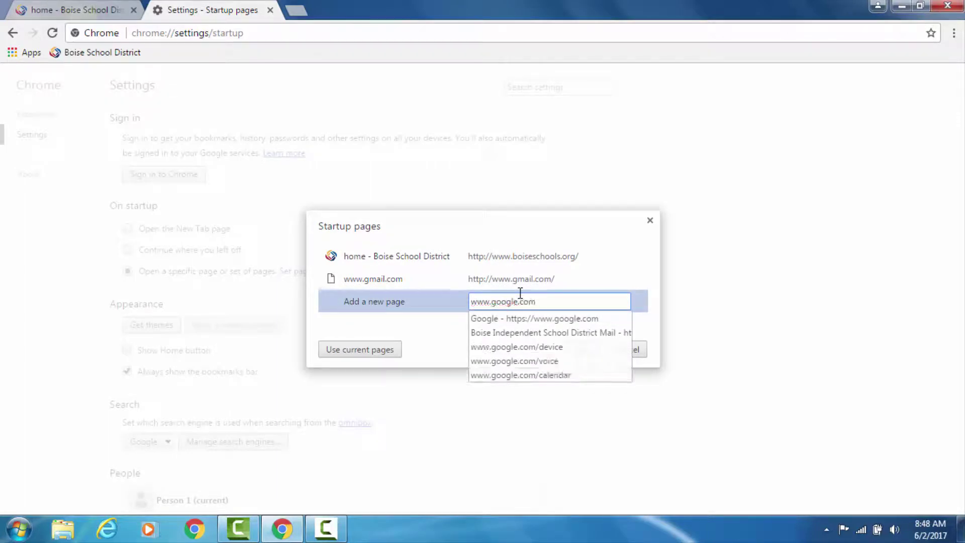
key(Return)
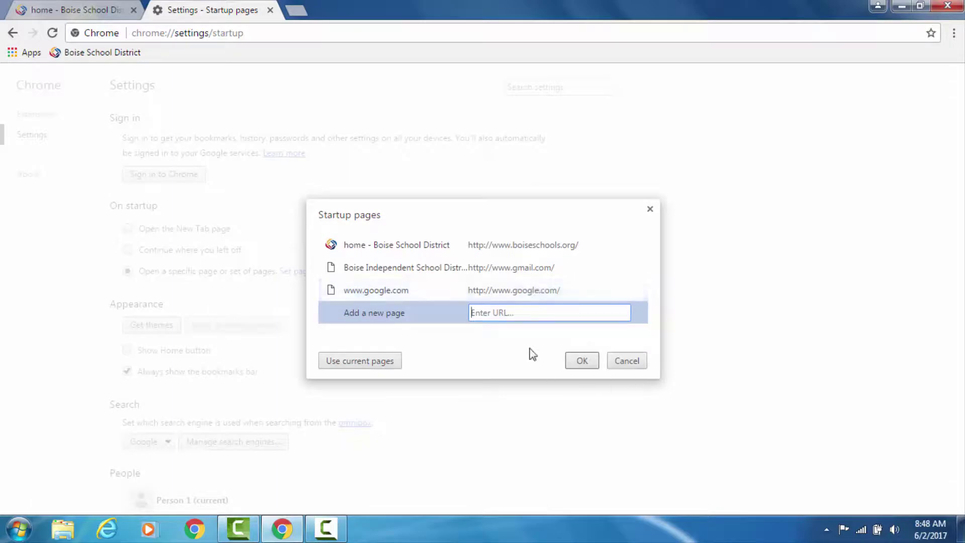
click(581, 360)
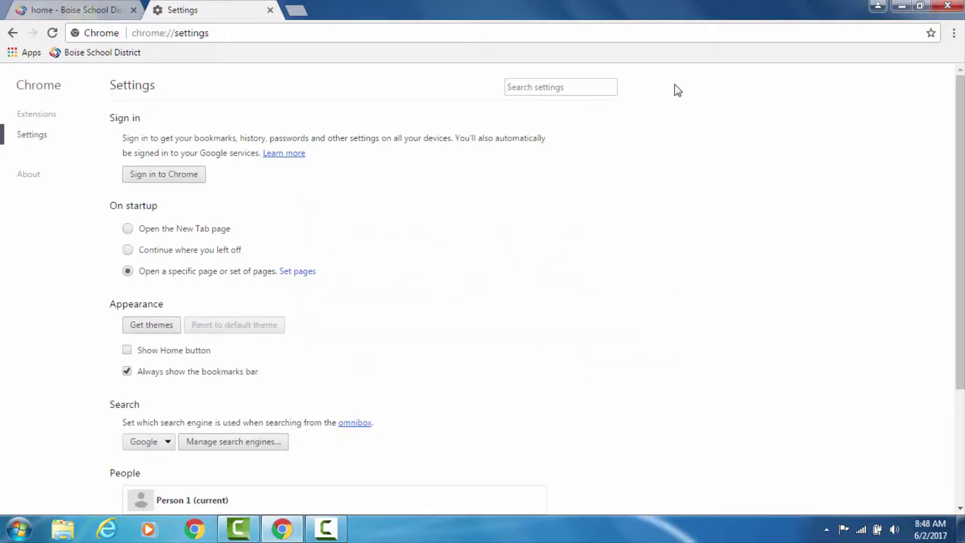
- Close and relaunch the browser, and check the mail and Google startup pages
click(948, 7)
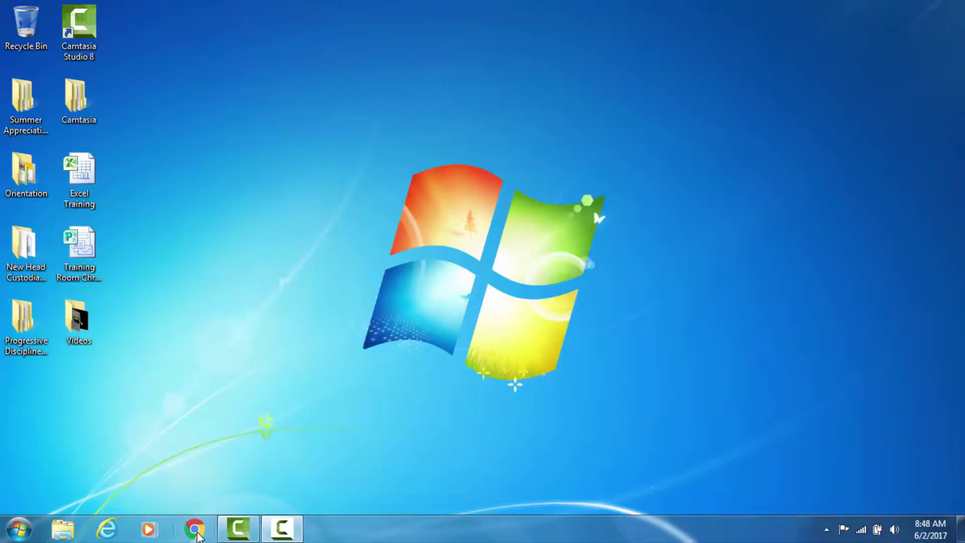
click(194, 528)
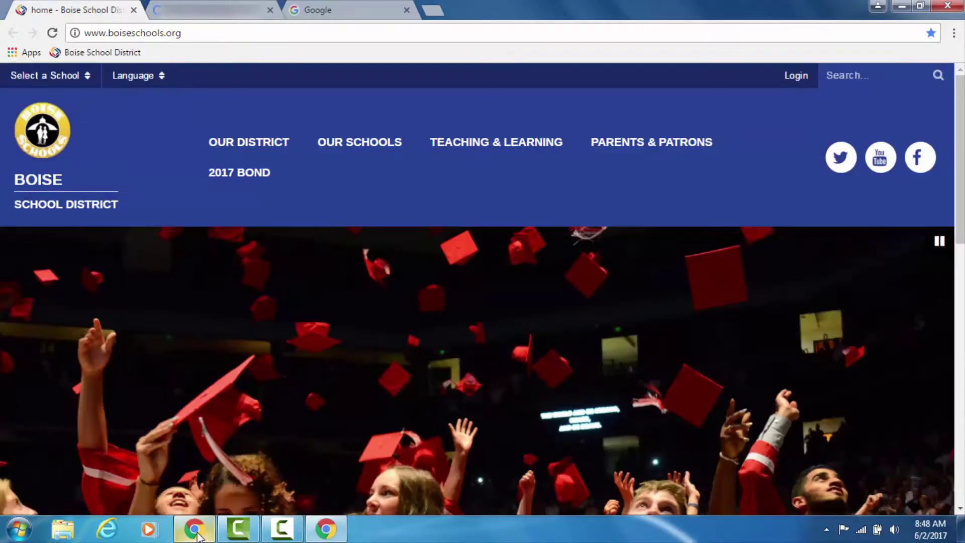
click(178, 19)
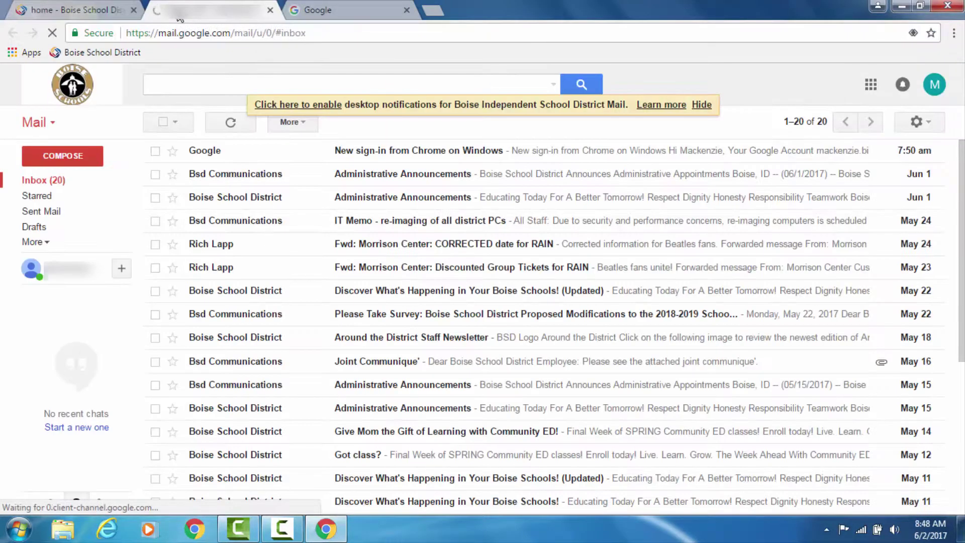
click(342, 6)
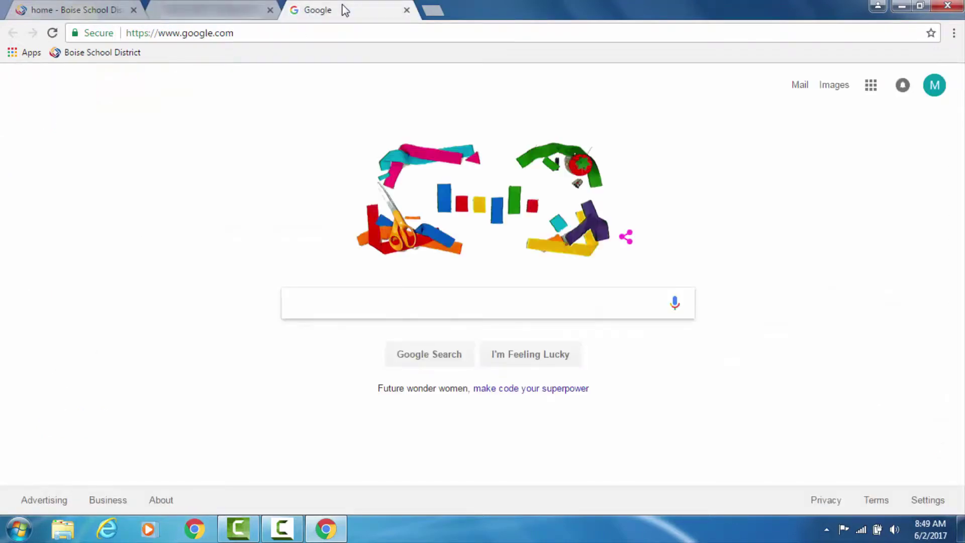